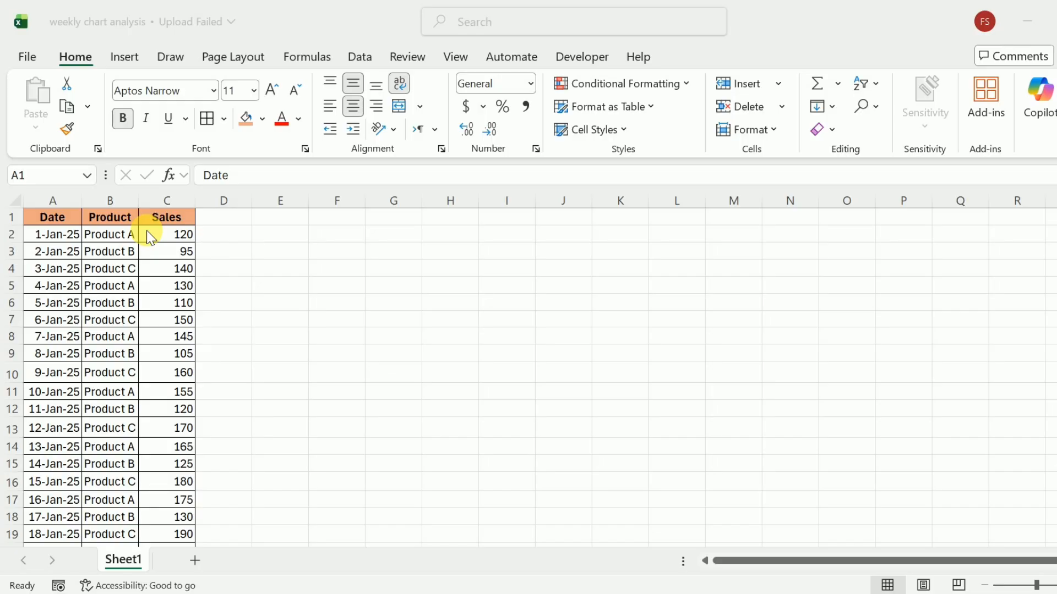
Step: Enter the formula =WEEKNUM(A2) in cell D2
{"action": "left_click", "coordinate": [227, 235]}
{"action": "key", "text": "F2"}
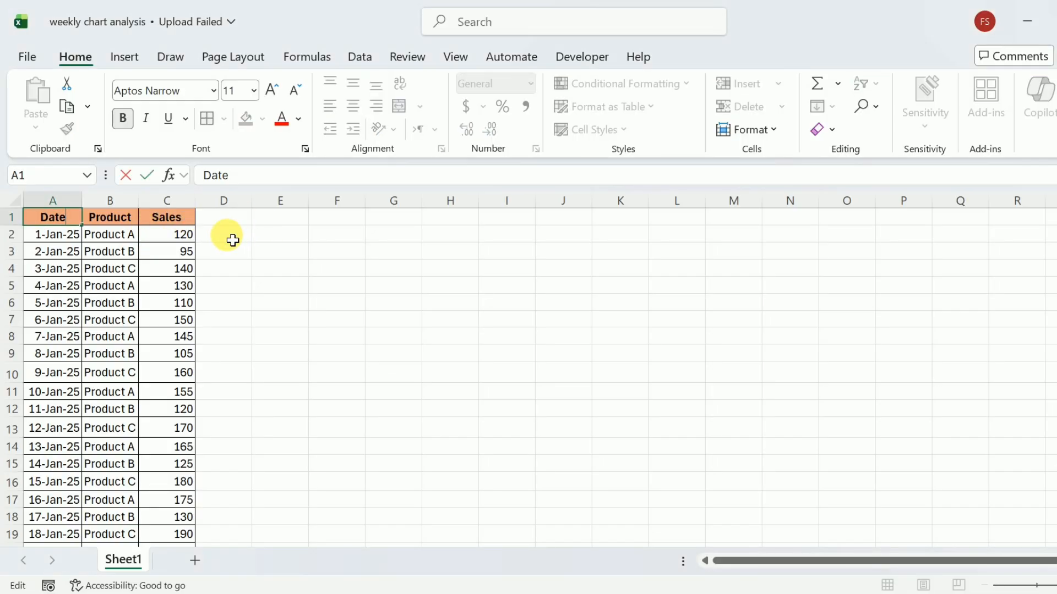
{"action": "left_click", "coordinate": [233, 241]}
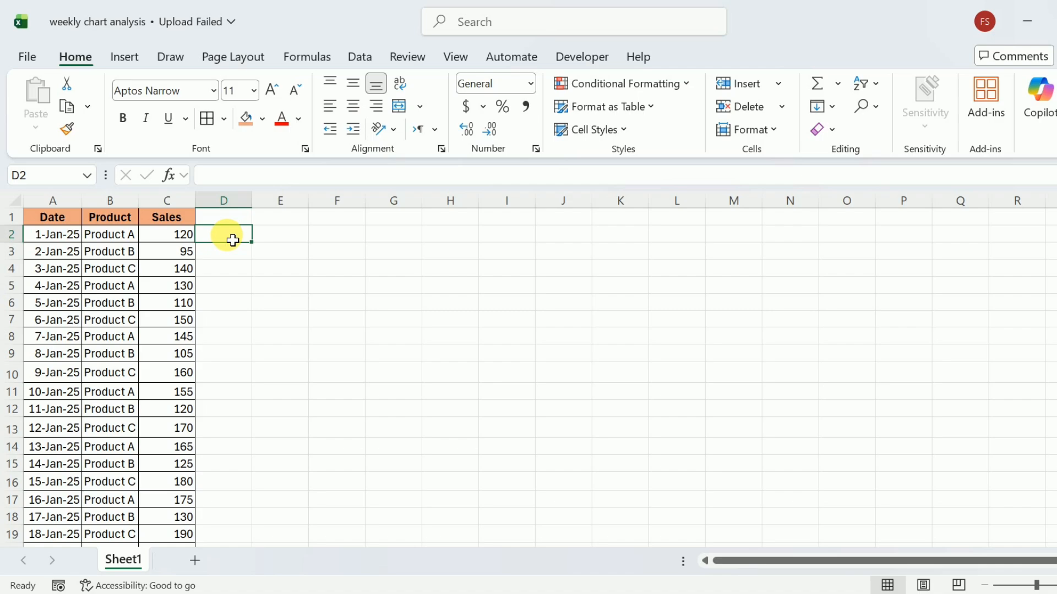
{"action": "type", "text": "=weeknu"}
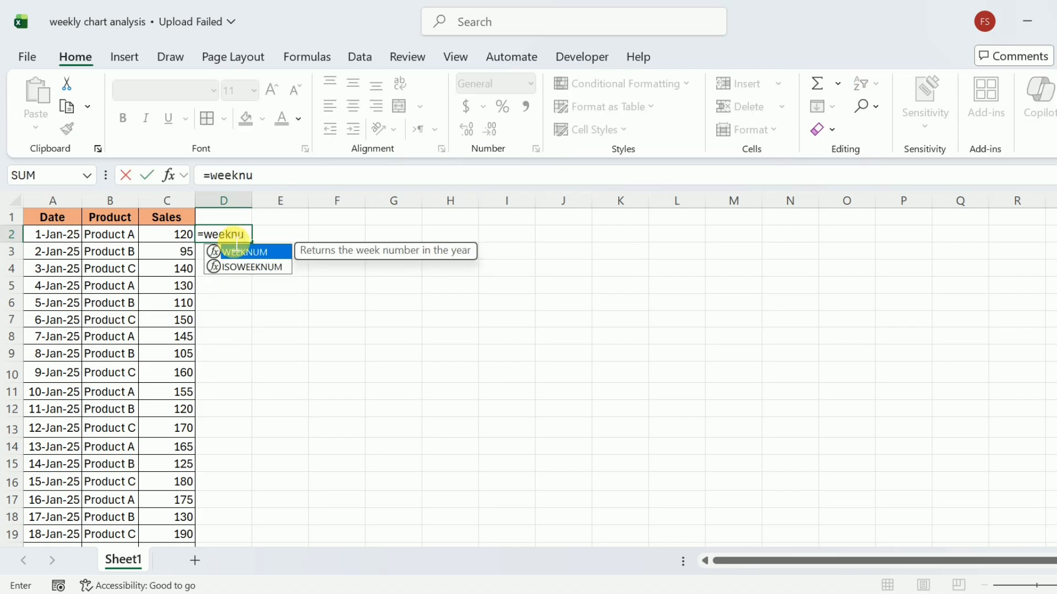
{"action": "key", "text": "Tab"}
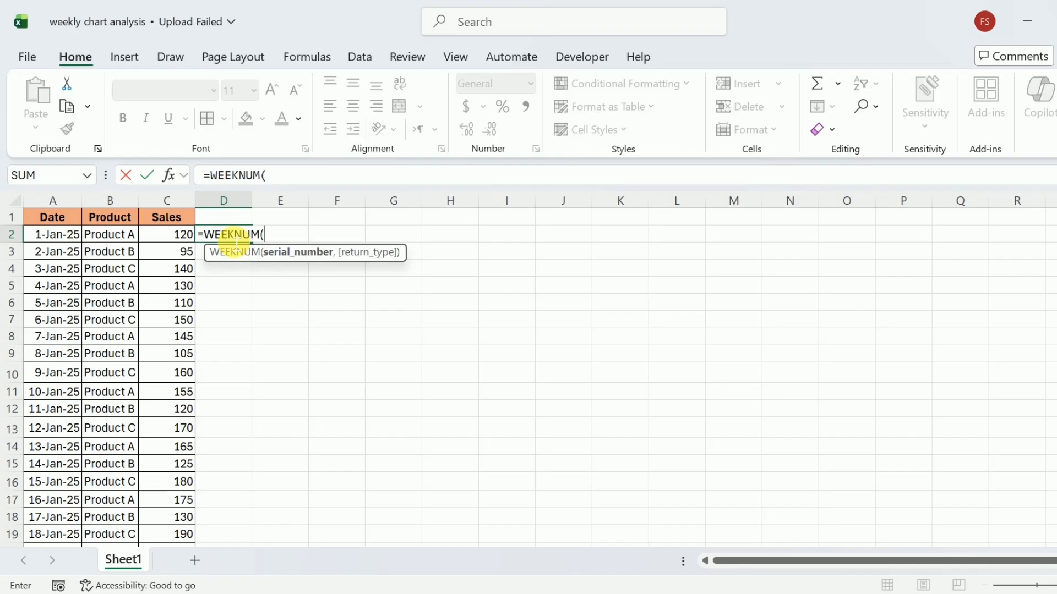
{"action": "left_click", "coordinate": [61, 240]}
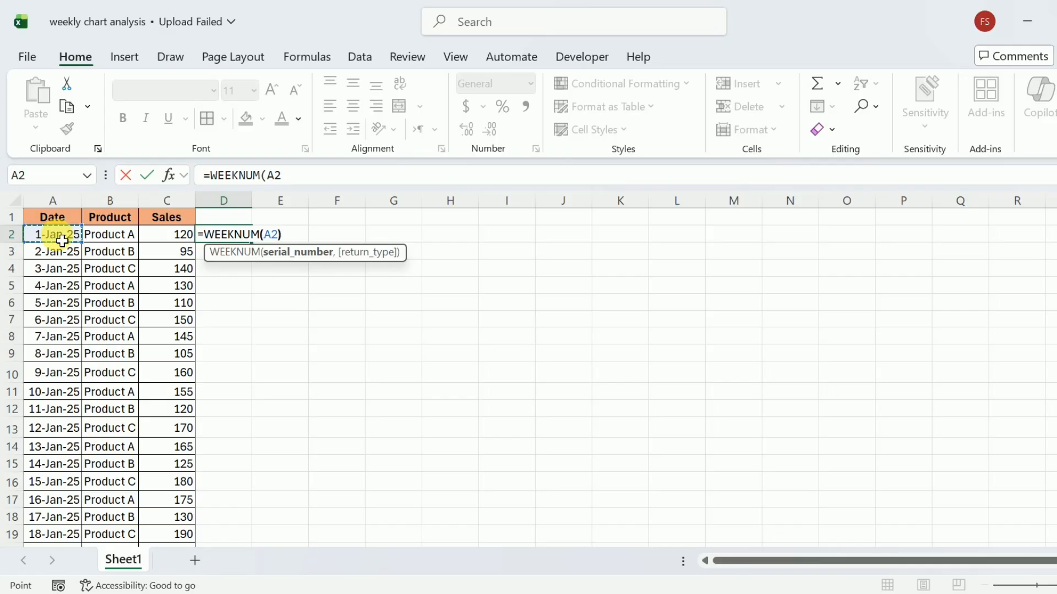
{"action": "type", "text": ")"}
{"action": "key", "text": "Return"}
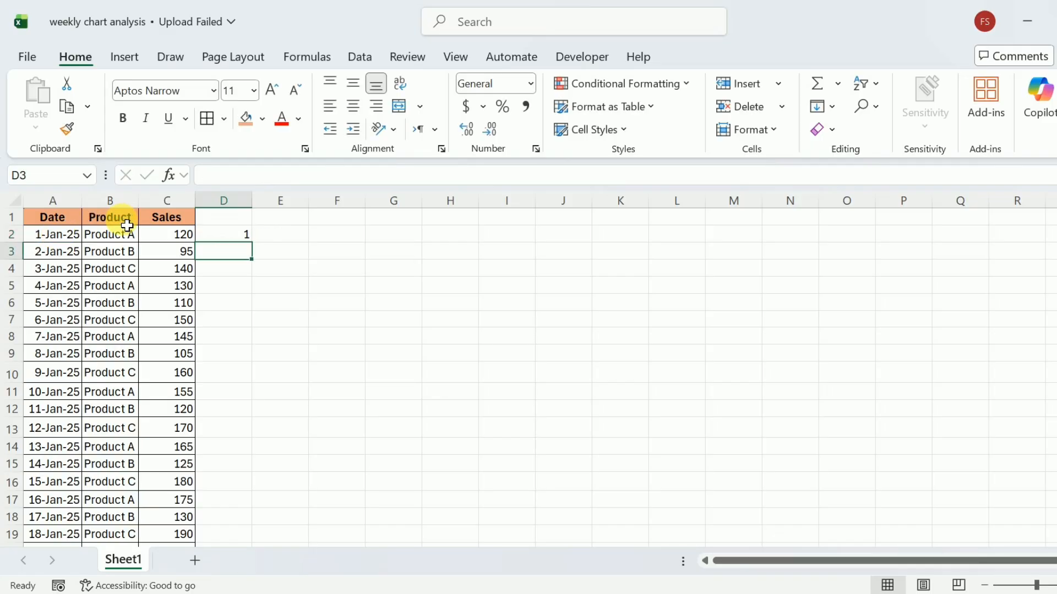
Step: Fill the WEEKNUM formula from D2 down column D through row 36
{"action": "left_click", "coordinate": [224, 244]}
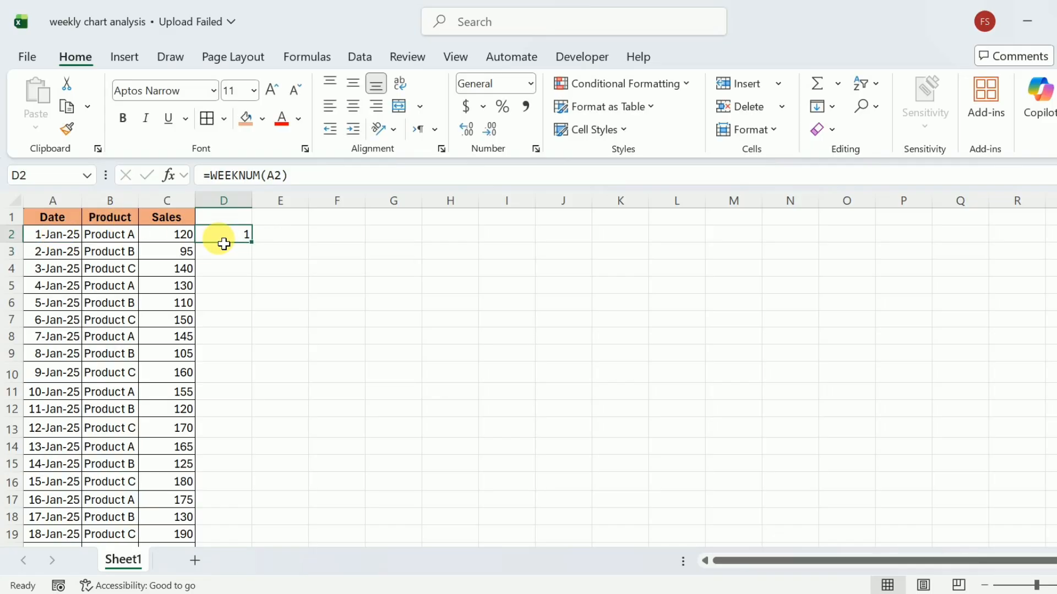
{"action": "double_click", "coordinate": [256, 248]}
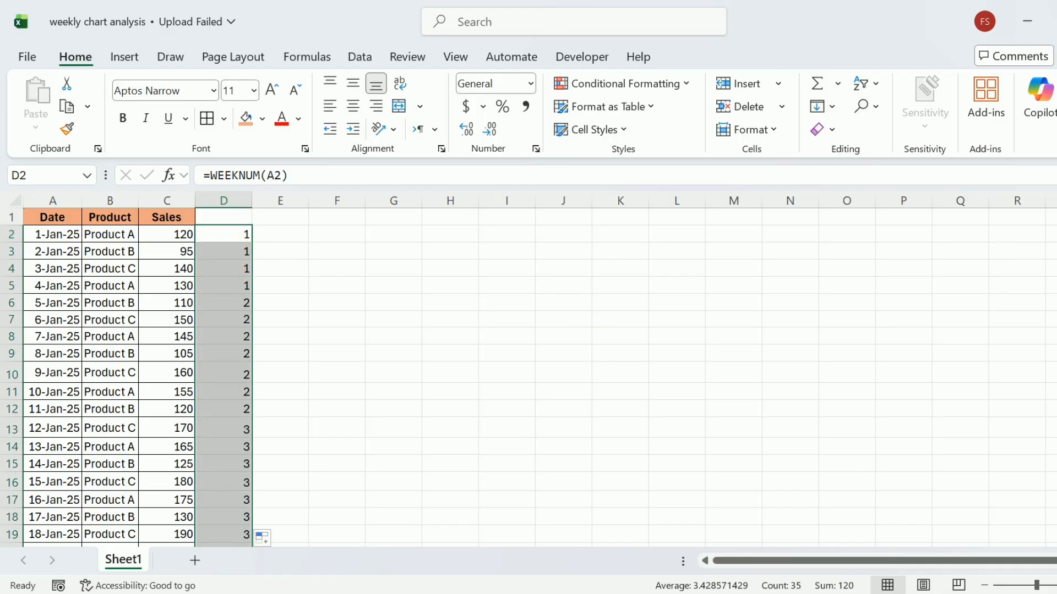
{"action": "scroll", "coordinate": [528, 377], "scroll_direction": "down", "scroll_amount": 6}
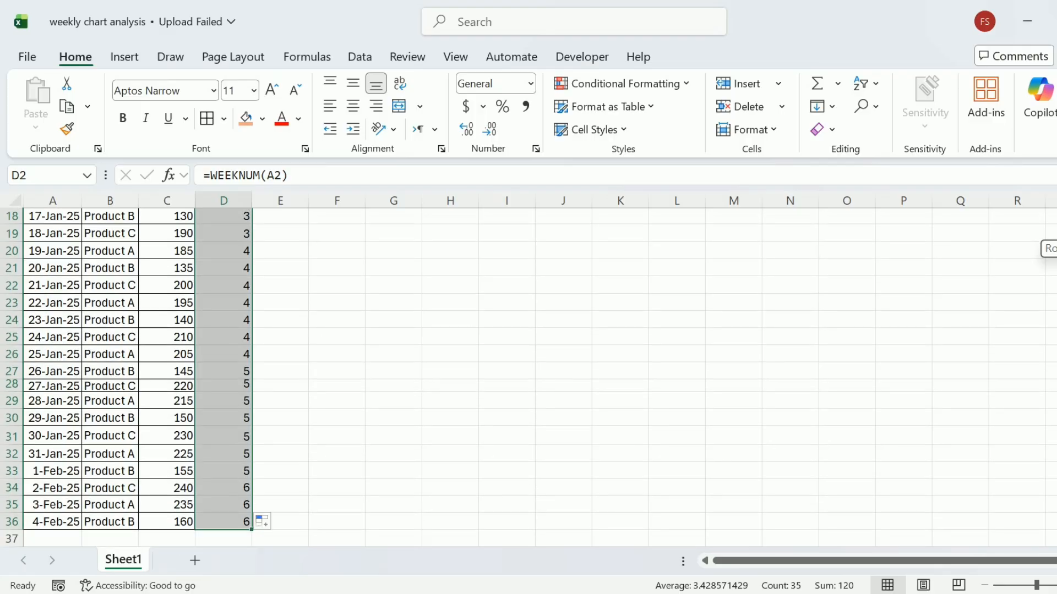
{"action": "scroll", "coordinate": [528, 377], "scroll_direction": "up", "scroll_amount": 6}
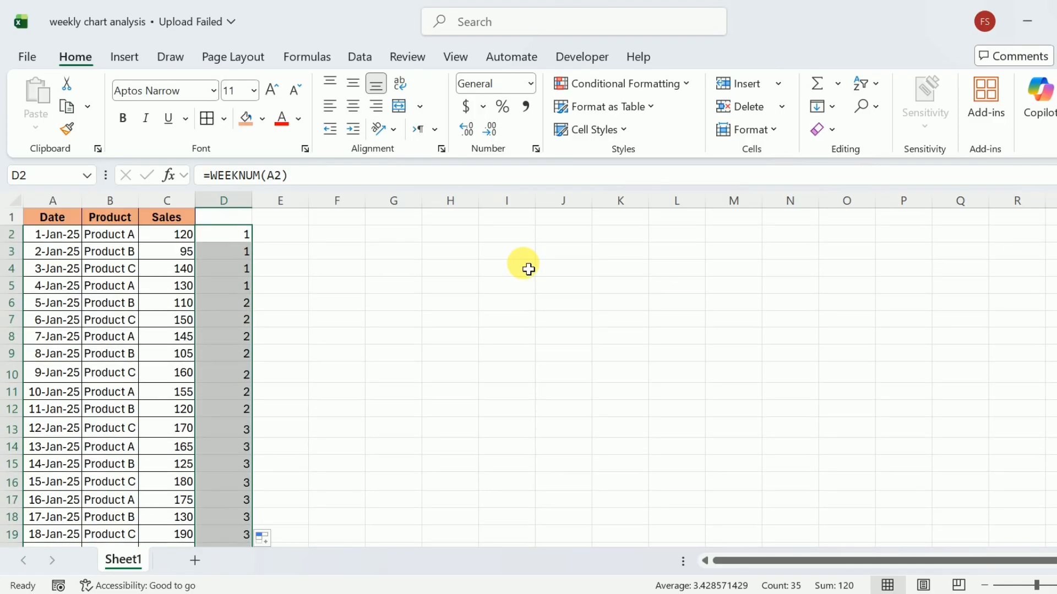
{"action": "left_click", "coordinate": [234, 225]}
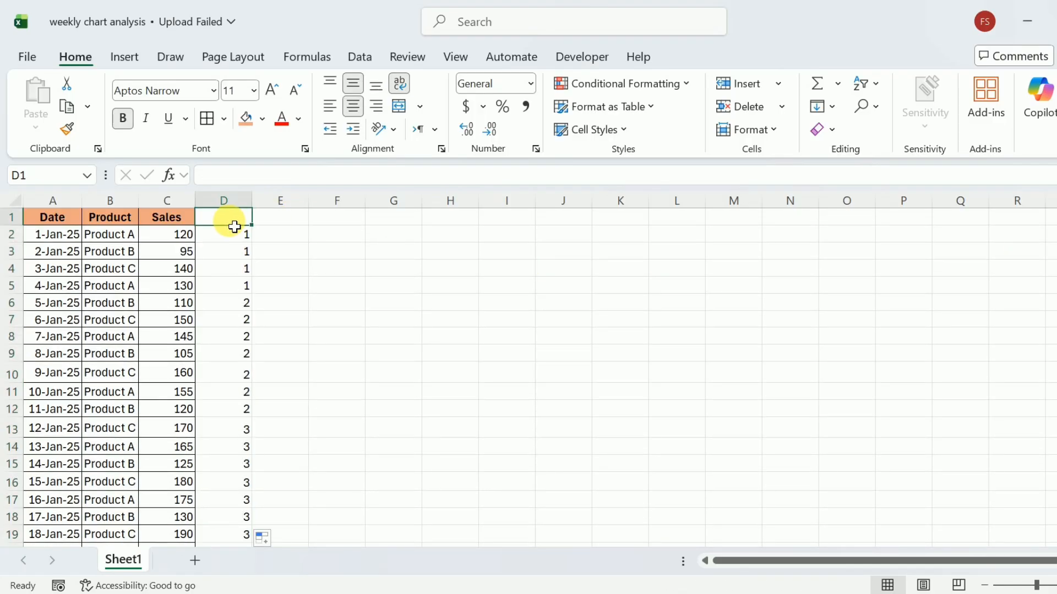
Step: Type 'Week' in D1 and apply the Sales header's orange bold formatting to it
{"action": "type", "text": "Week"}
{"action": "key", "text": "Return"}
{"action": "left_click", "coordinate": [192, 225]}
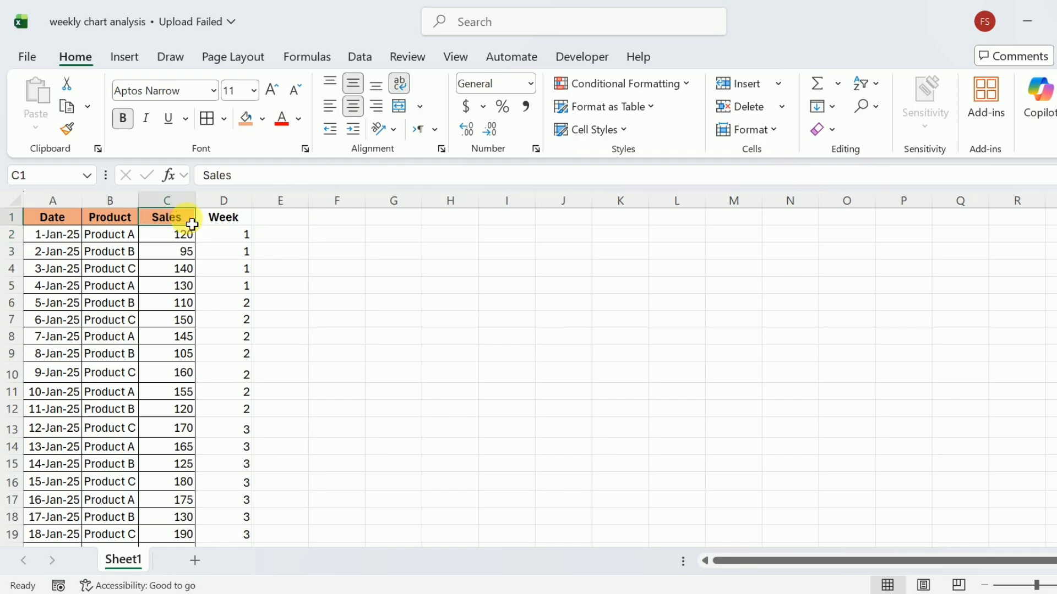
{"action": "left_click", "coordinate": [67, 129]}
{"action": "left_click", "coordinate": [216, 225]}
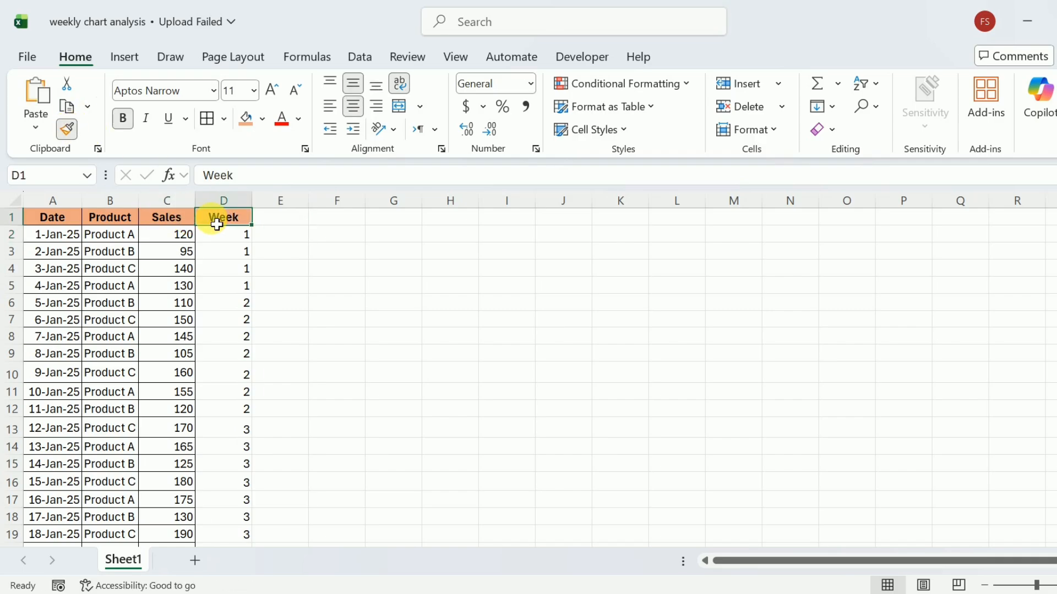
{"action": "mouse_move", "coordinate": [217, 225]}
{"action": "left_mouse_down"}
{"action": "mouse_move", "coordinate": [196, 582]}
{"action": "mouse_move", "coordinate": [220, 488]}
{"action": "mouse_move", "coordinate": [225, 526]}
{"action": "mouse_move", "coordinate": [219, 543]}
{"action": "mouse_move", "coordinate": [234, 223]}
{"action": "left_mouse_up"}
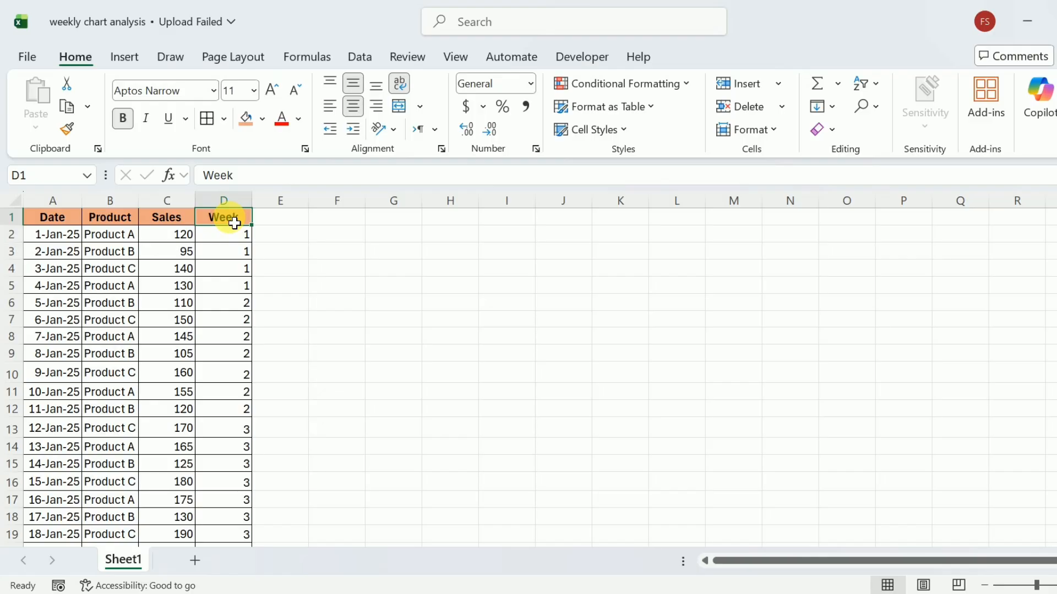
{"action": "left_click", "coordinate": [55, 225]}
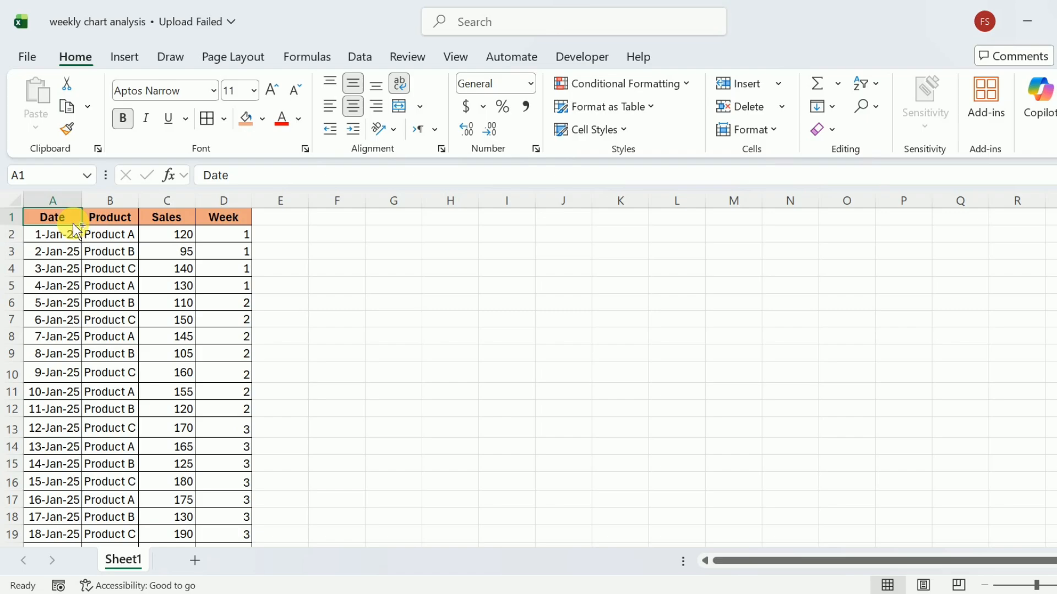
Step: Select the data range A1:D36 and insert a PivotTable on a new worksheet
{"action": "key", "text": "ctrl+shift+Right"}
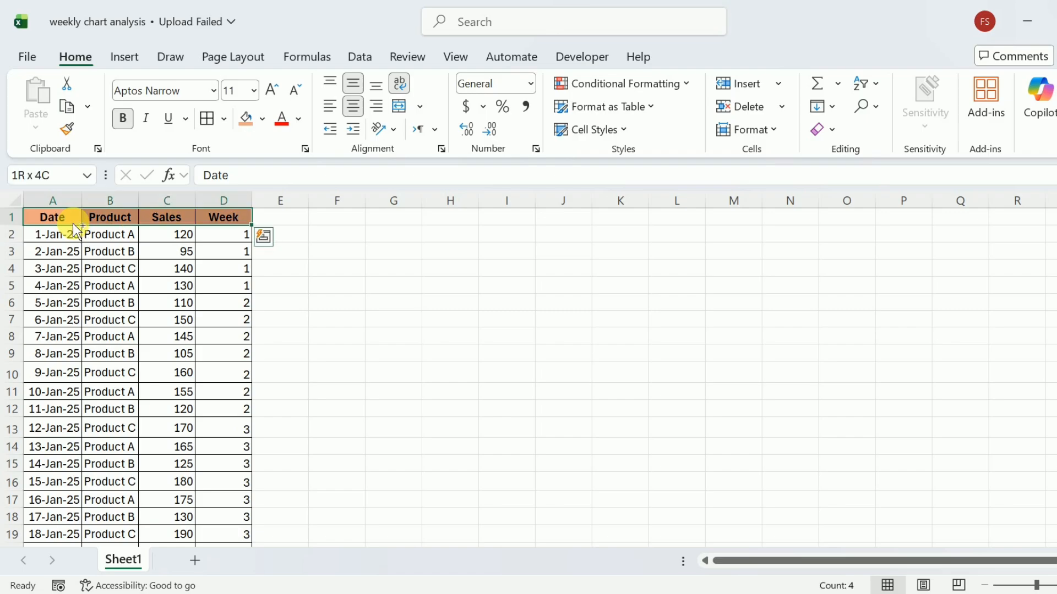
{"action": "key", "text": "ctrl+shift+Down"}
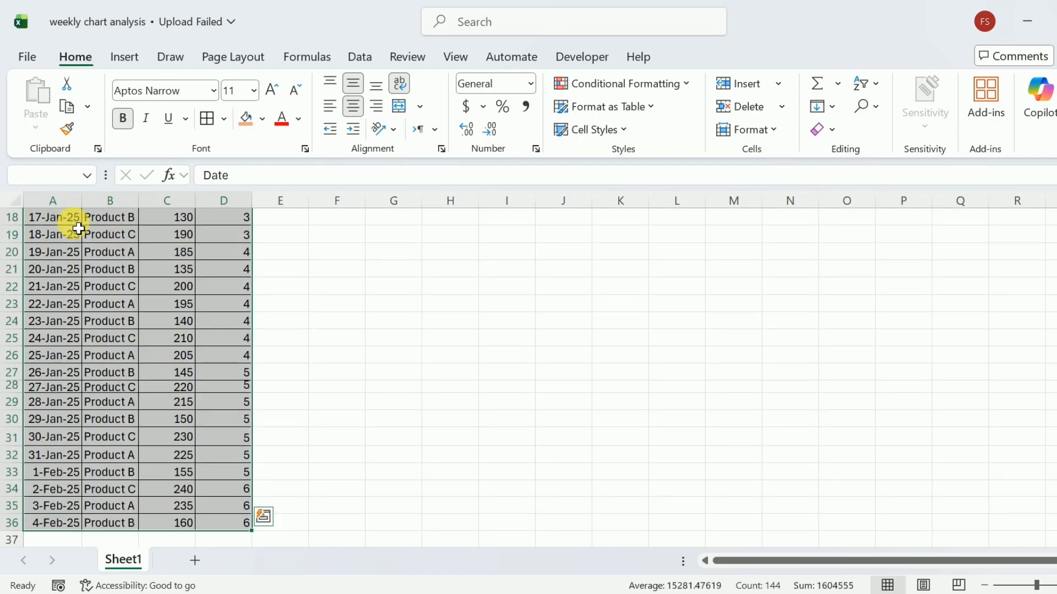
{"action": "scroll", "coordinate": [529, 377], "scroll_direction": "up", "scroll_amount": 6}
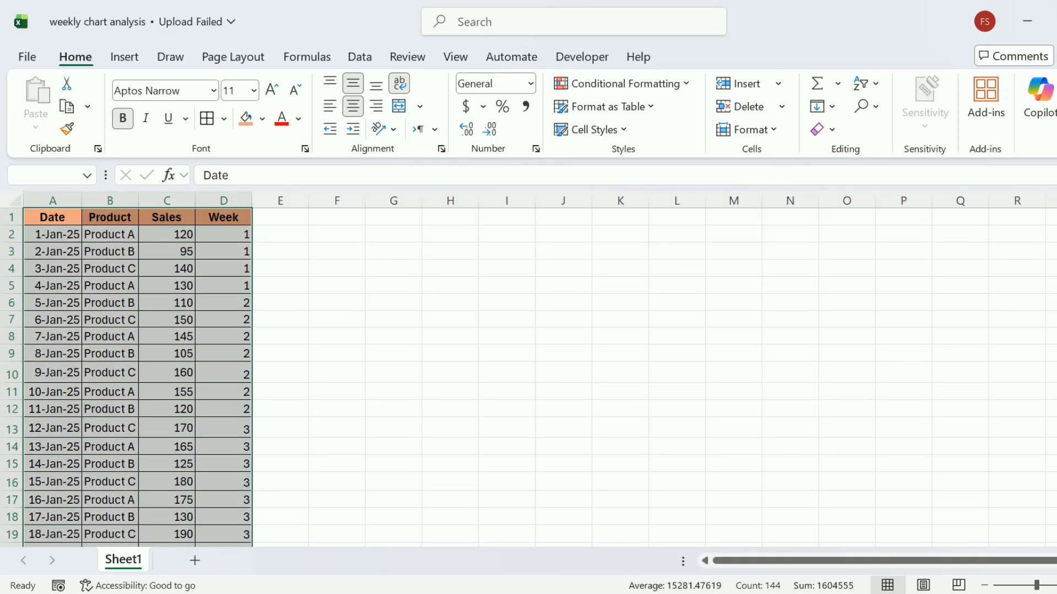
{"action": "left_click", "coordinate": [126, 58]}
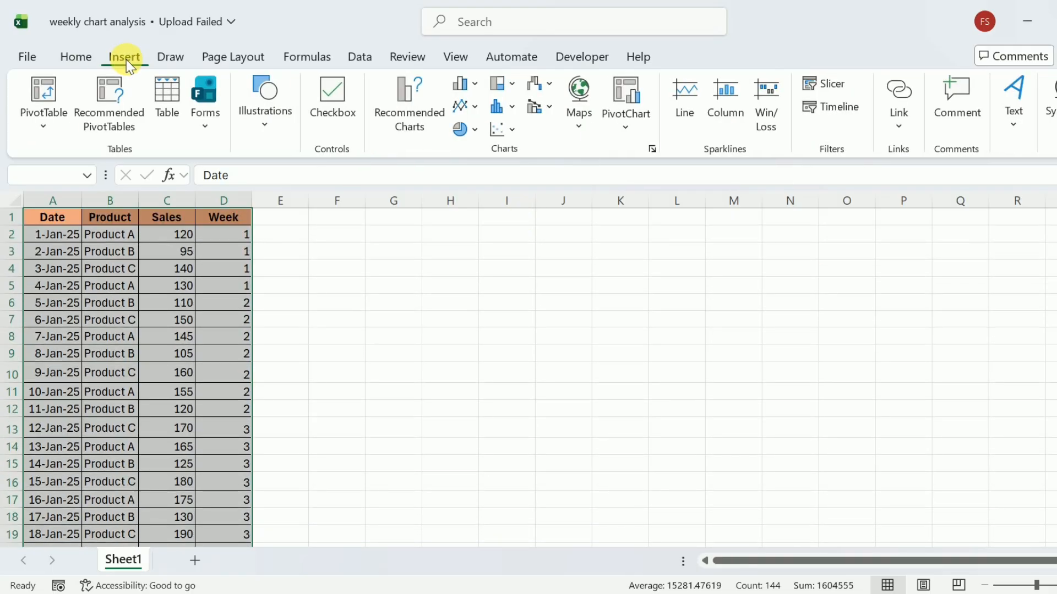
{"action": "left_click", "coordinate": [55, 94]}
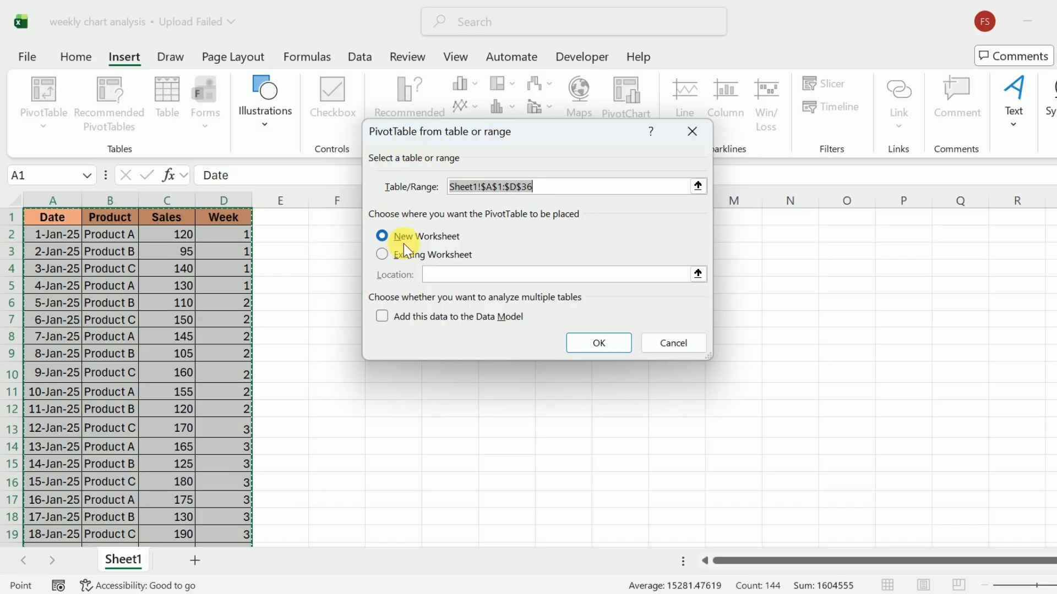
{"action": "left_click", "coordinate": [599, 344]}
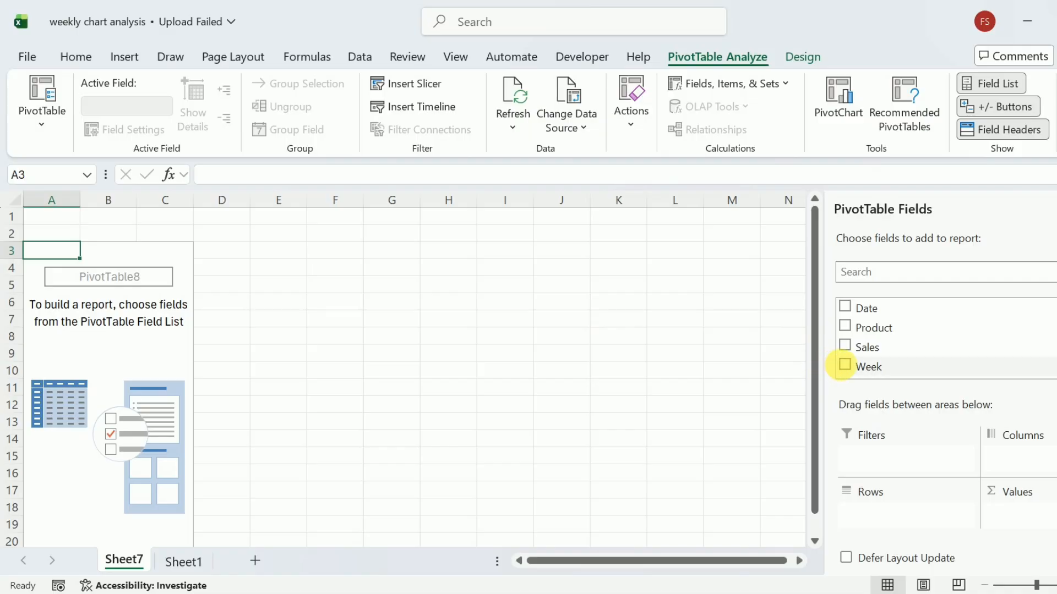
Step: Place Week in the PivotTable rows and Product in the columns to sum Sales by week
{"action": "left_click", "coordinate": [845, 366]}
{"action": "left_click_drag", "start_coordinate": [880, 376], "coordinate": [875, 512]}
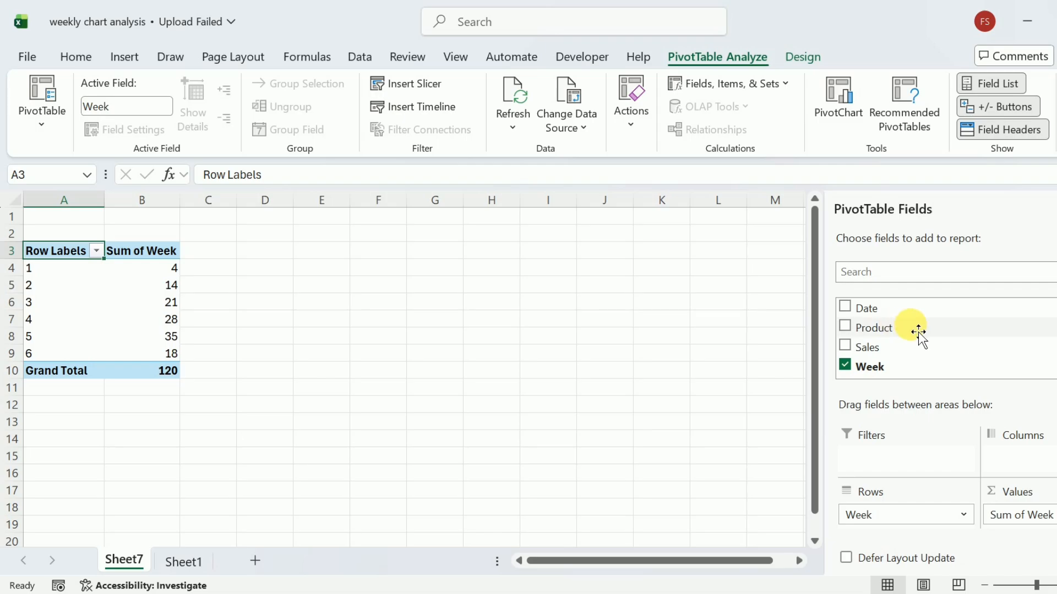
{"action": "left_click", "coordinate": [845, 327]}
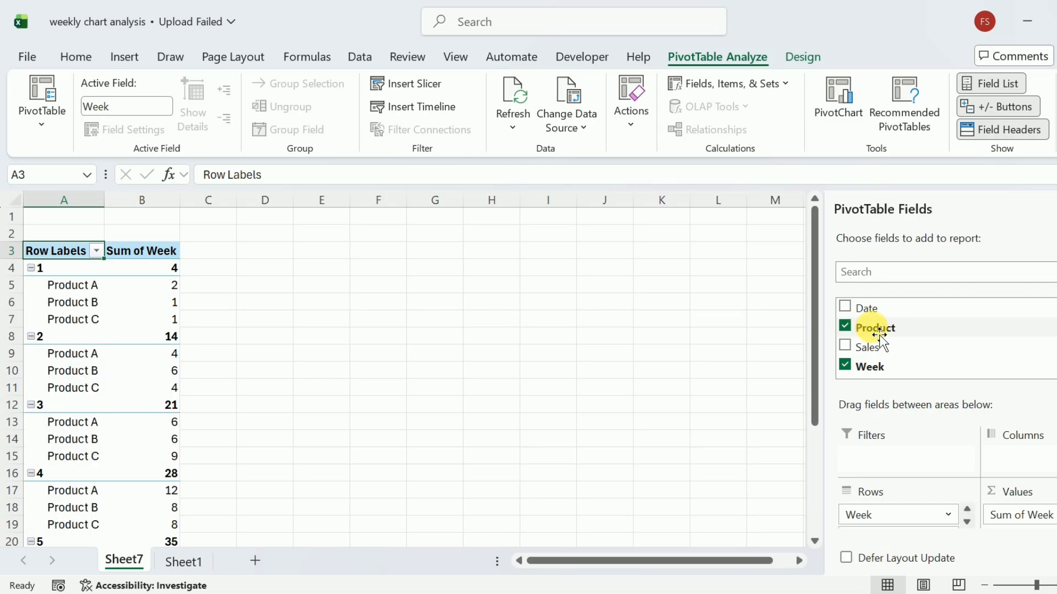
{"action": "left_click_drag", "start_coordinate": [877, 333], "coordinate": [1018, 458]}
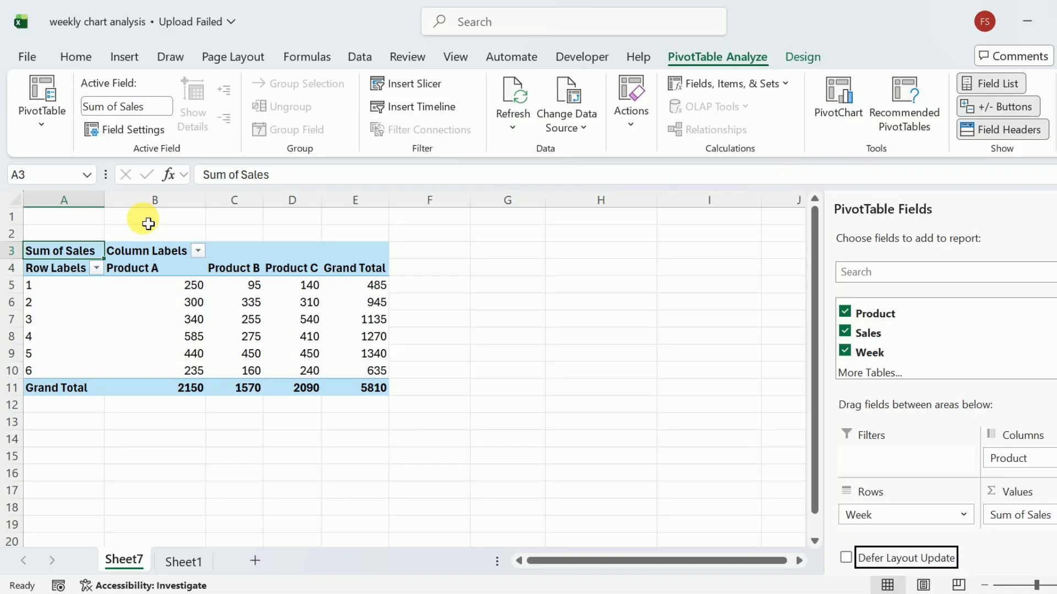
Step: Insert a recommended Clustered Column PivotChart of the pivot data and move it right of the table
{"action": "left_click", "coordinate": [50, 249]}
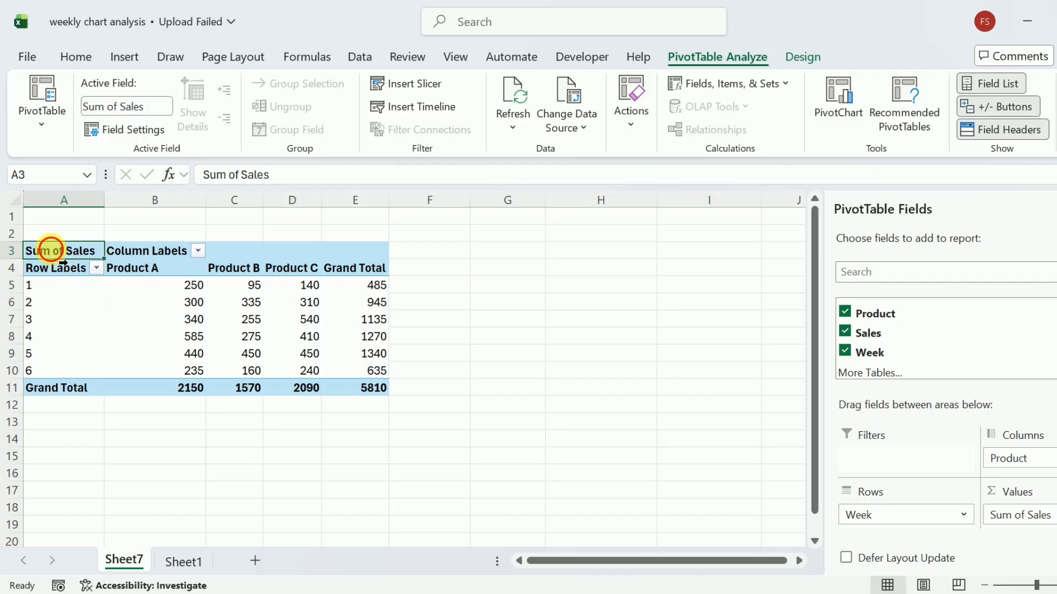
{"action": "key", "text": "ctrl+a"}
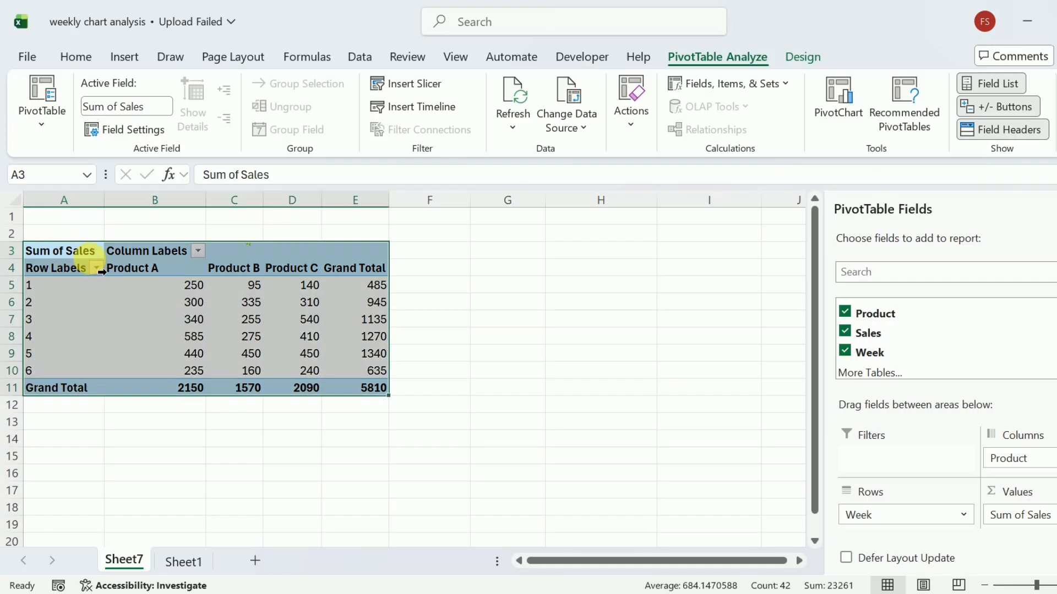
{"action": "left_click", "coordinate": [131, 57]}
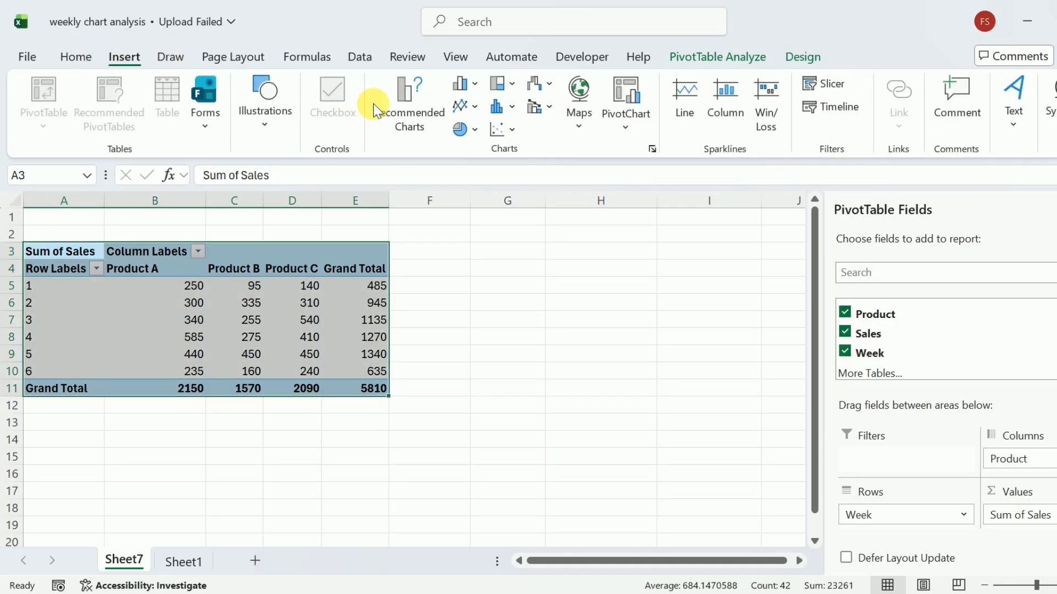
{"action": "left_click", "coordinate": [397, 107]}
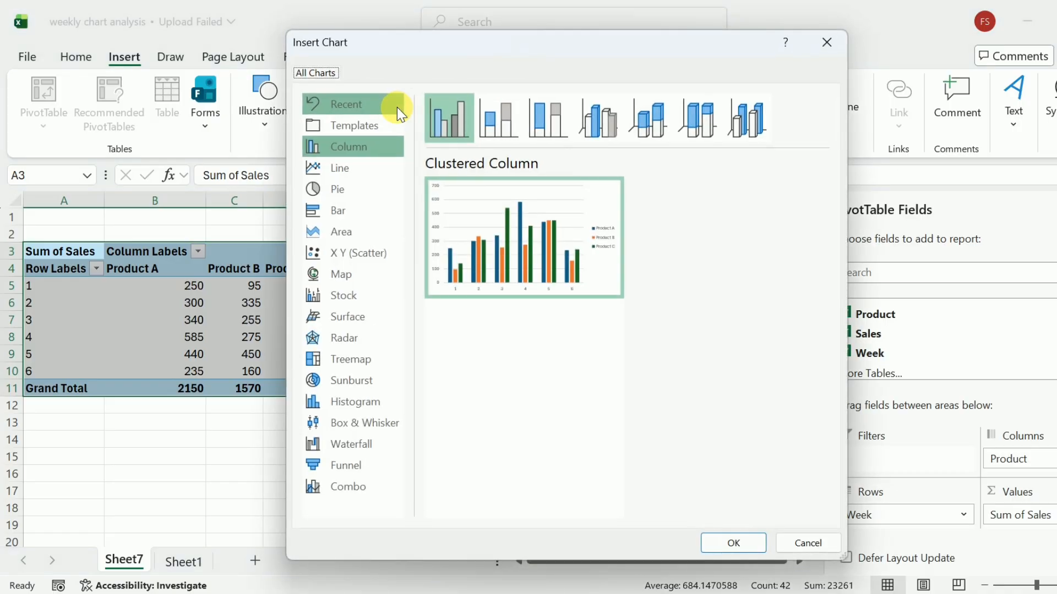
{"action": "mouse_move", "coordinate": [516, 243]}
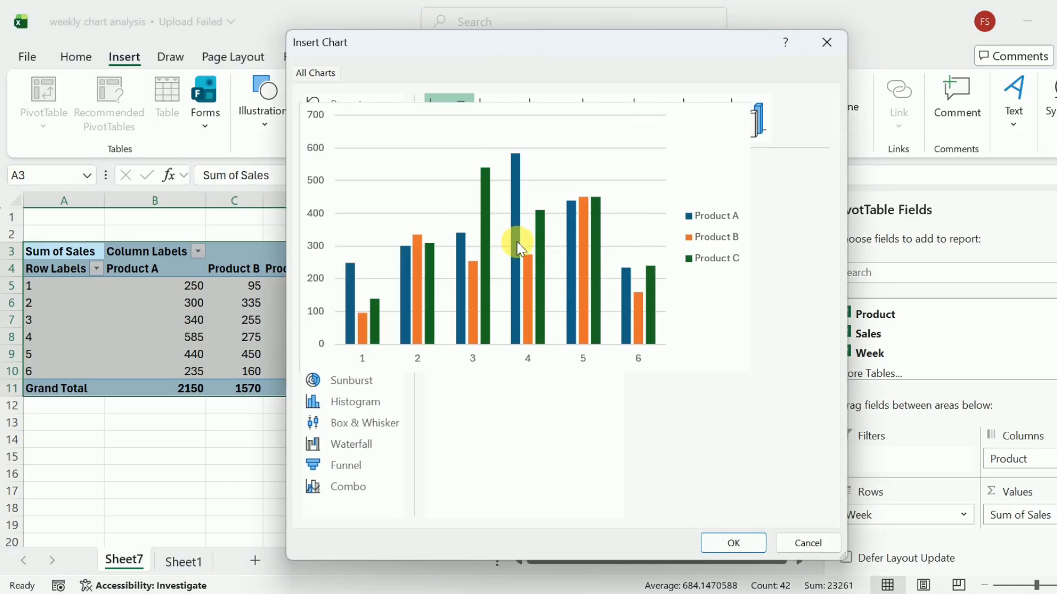
{"action": "left_click", "coordinate": [724, 537]}
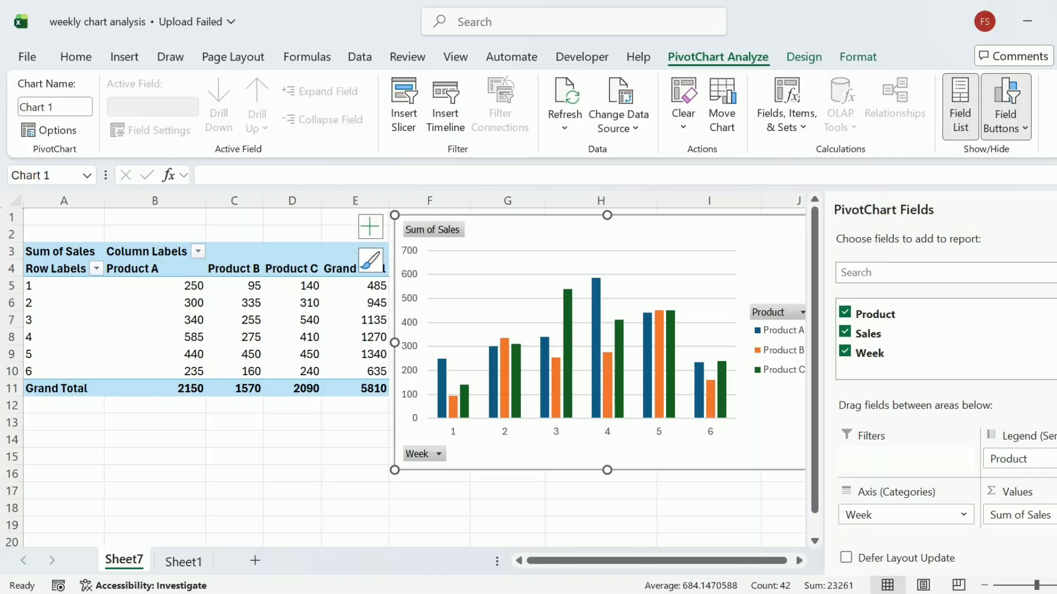
{"action": "left_click_drag", "start_coordinate": [743, 241], "coordinate": [760, 239]}
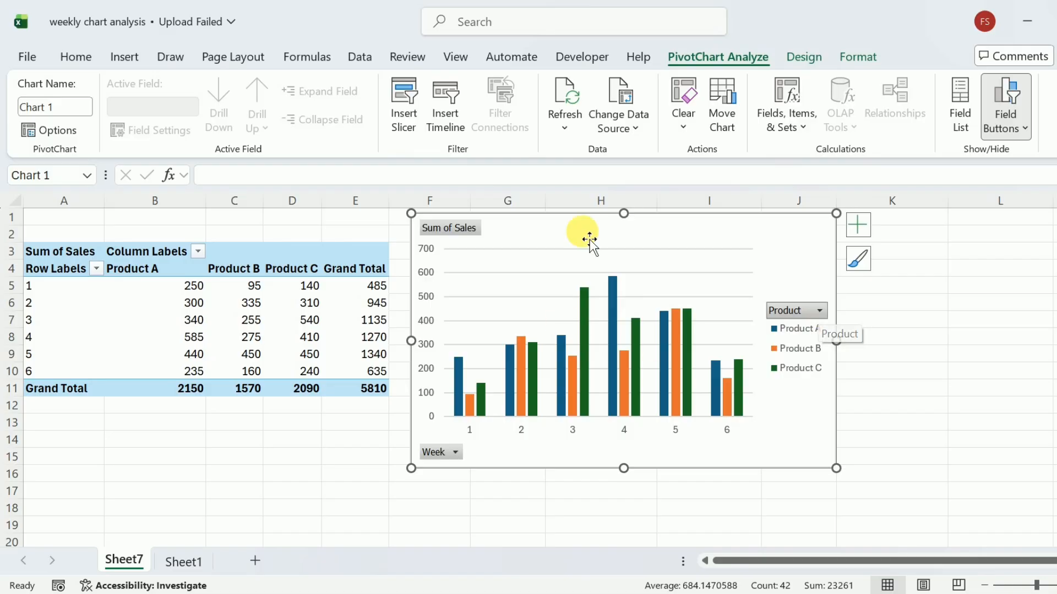
{"action": "left_click", "coordinate": [822, 312]}
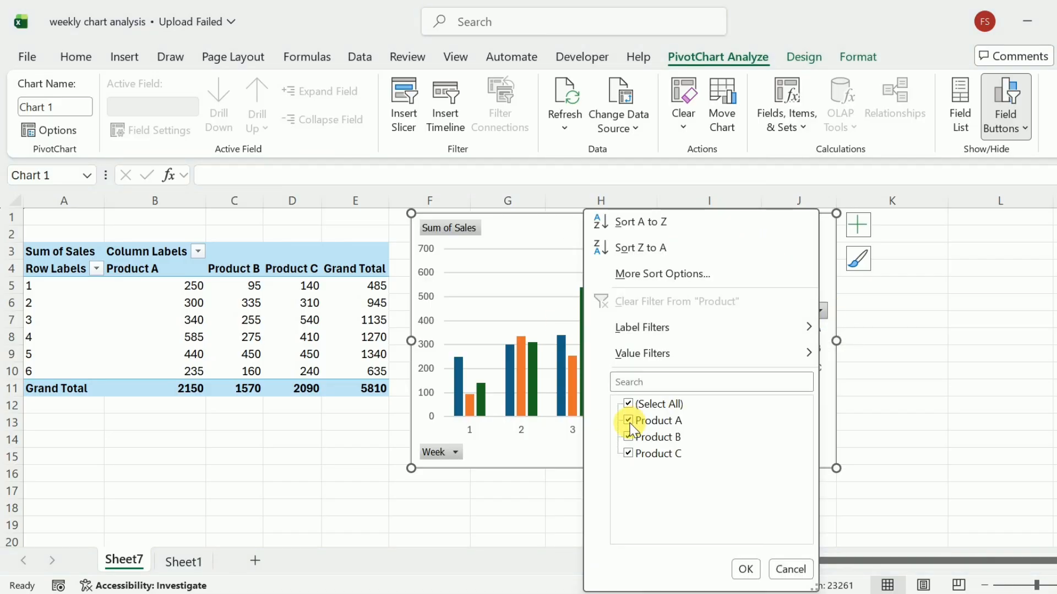
{"action": "left_click", "coordinate": [628, 437]}
{"action": "left_click", "coordinate": [629, 454]}
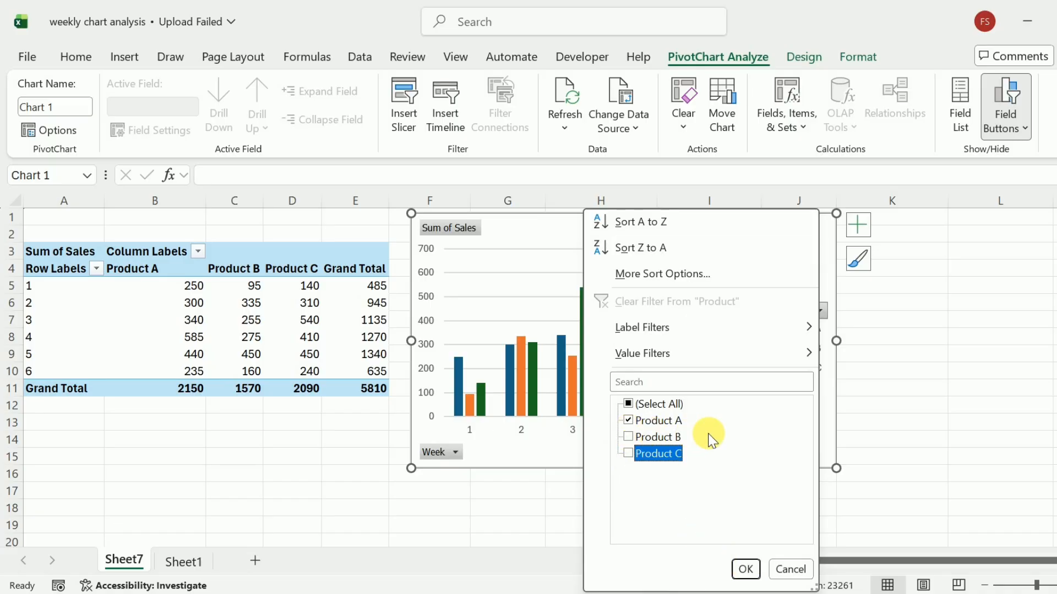
{"action": "left_click", "coordinate": [740, 570]}
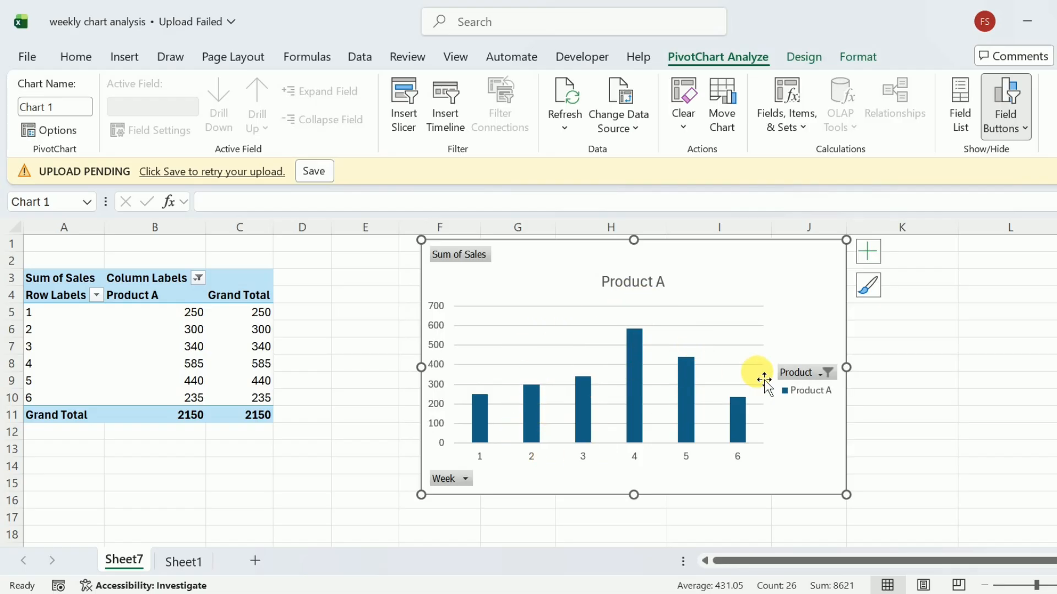
{"action": "left_click", "coordinate": [815, 375]}
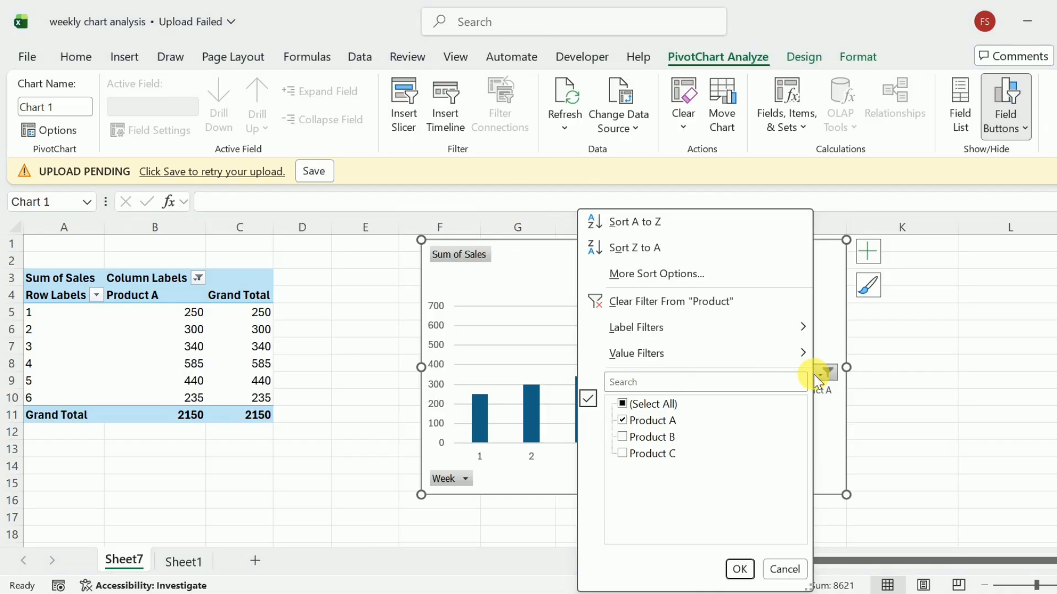
{"action": "left_click", "coordinate": [624, 437]}
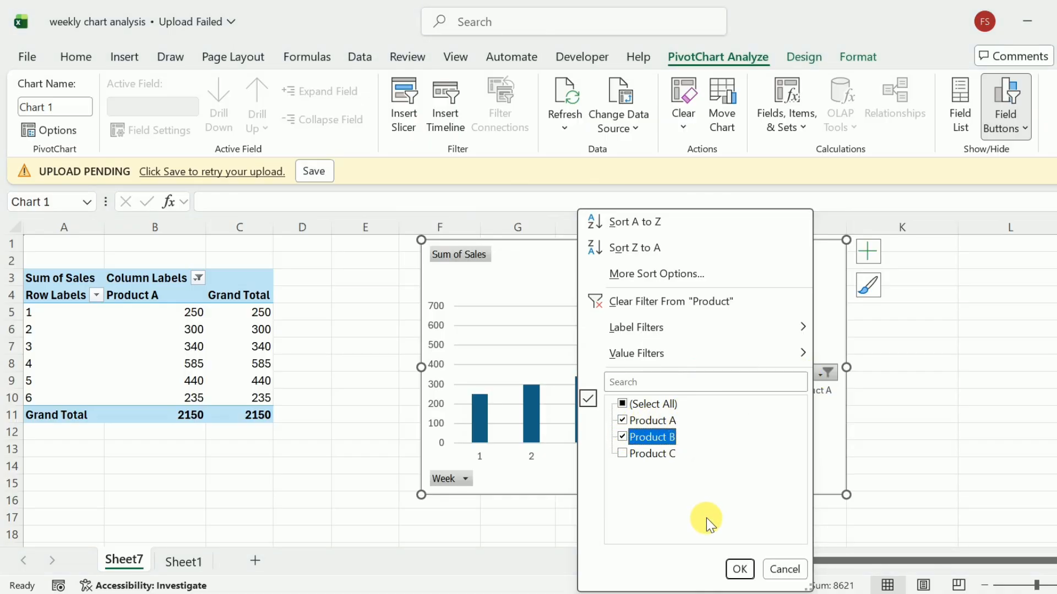
{"action": "left_click", "coordinate": [740, 569]}
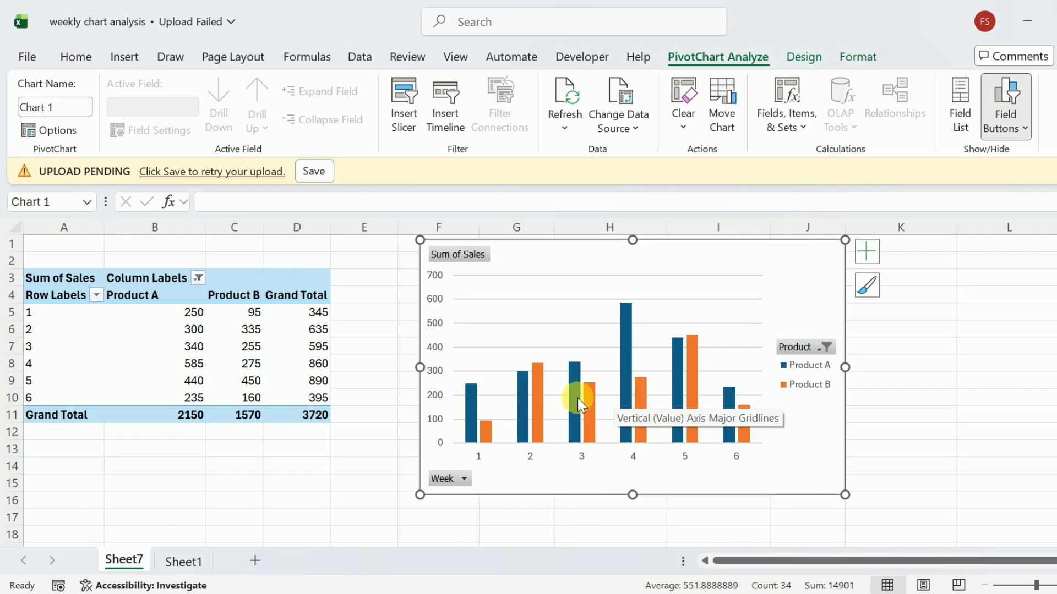
{"action": "left_click", "coordinate": [824, 348]}
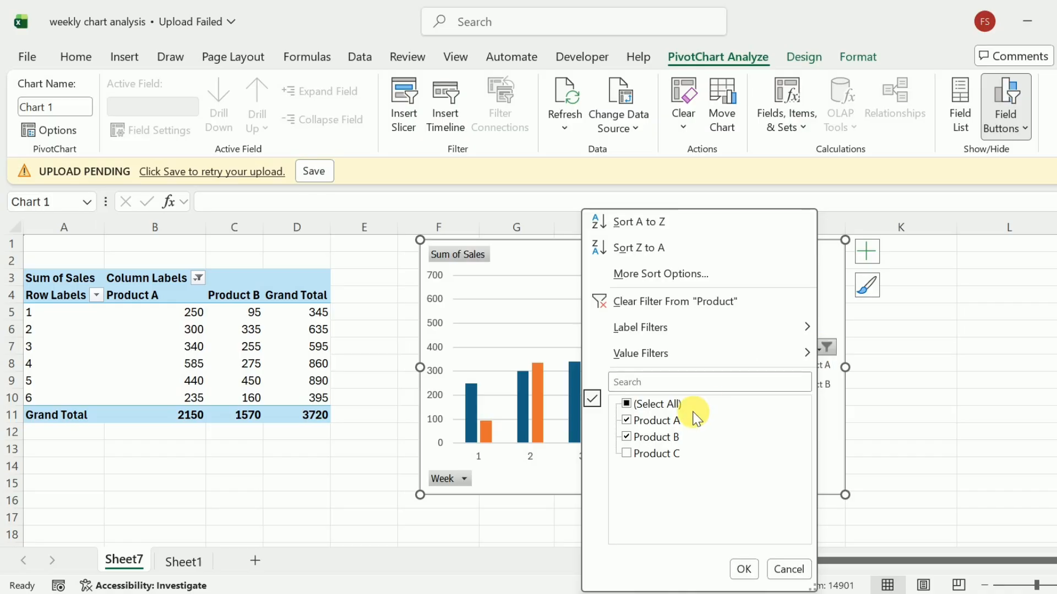
{"action": "left_click", "coordinate": [625, 453]}
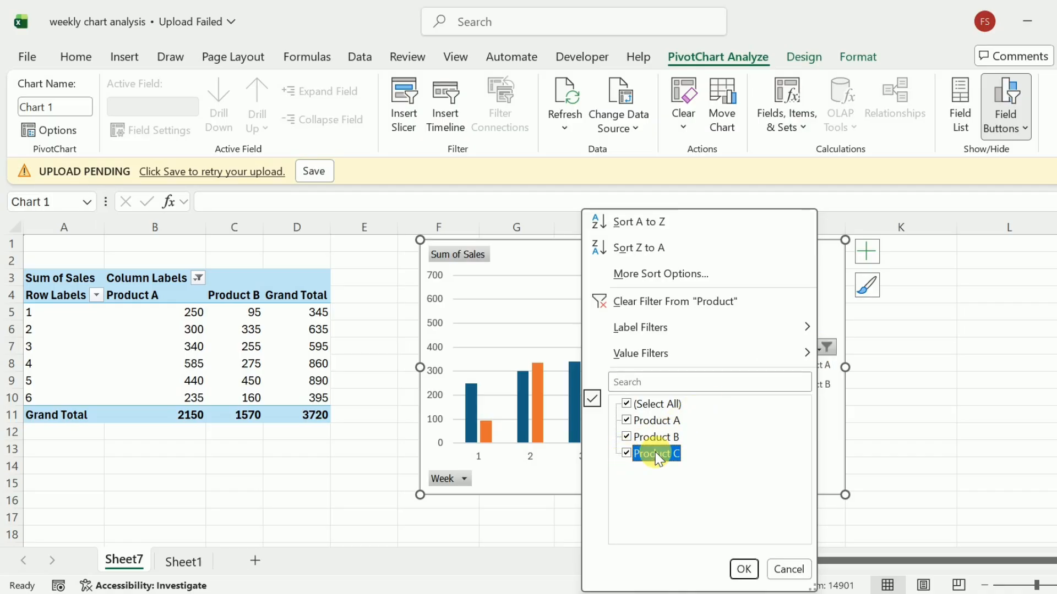
{"action": "left_click", "coordinate": [738, 566]}
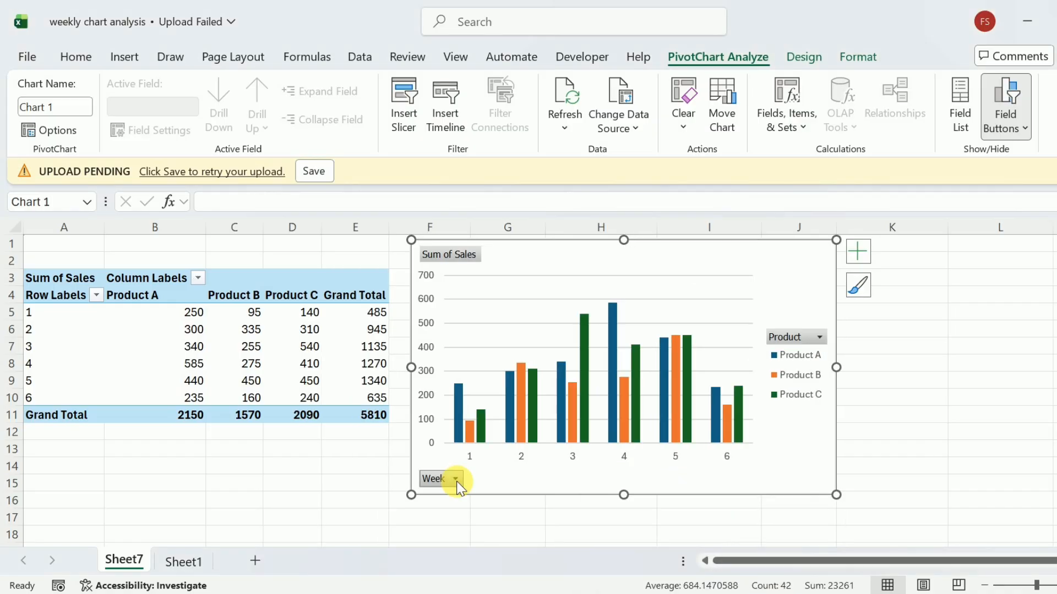
Step: Filter the chart's Week field to keep only weeks 1 and 6
{"action": "left_click", "coordinate": [456, 479]}
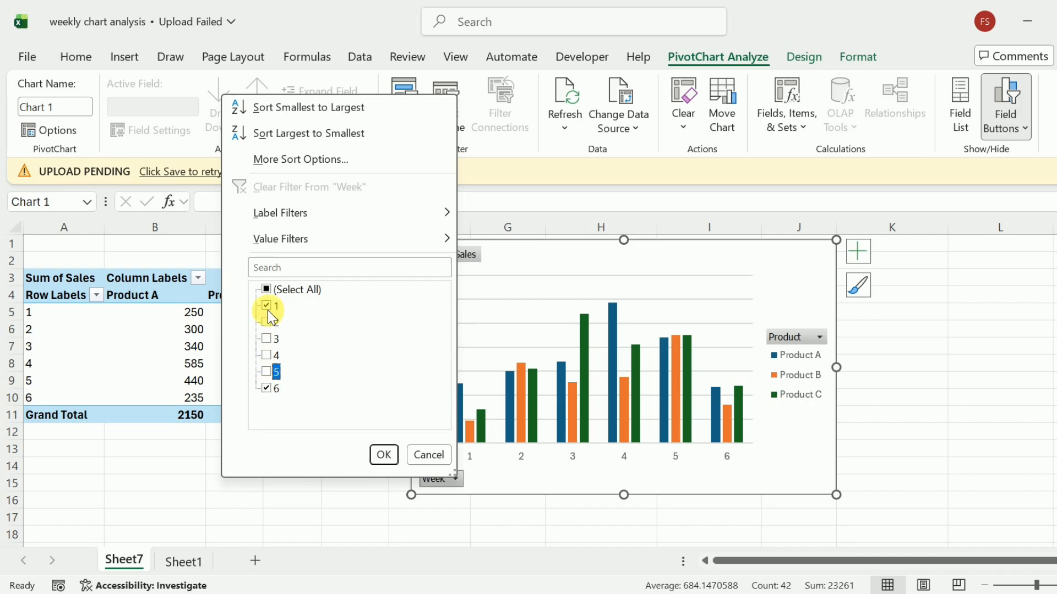
{"action": "left_click", "coordinate": [383, 457]}
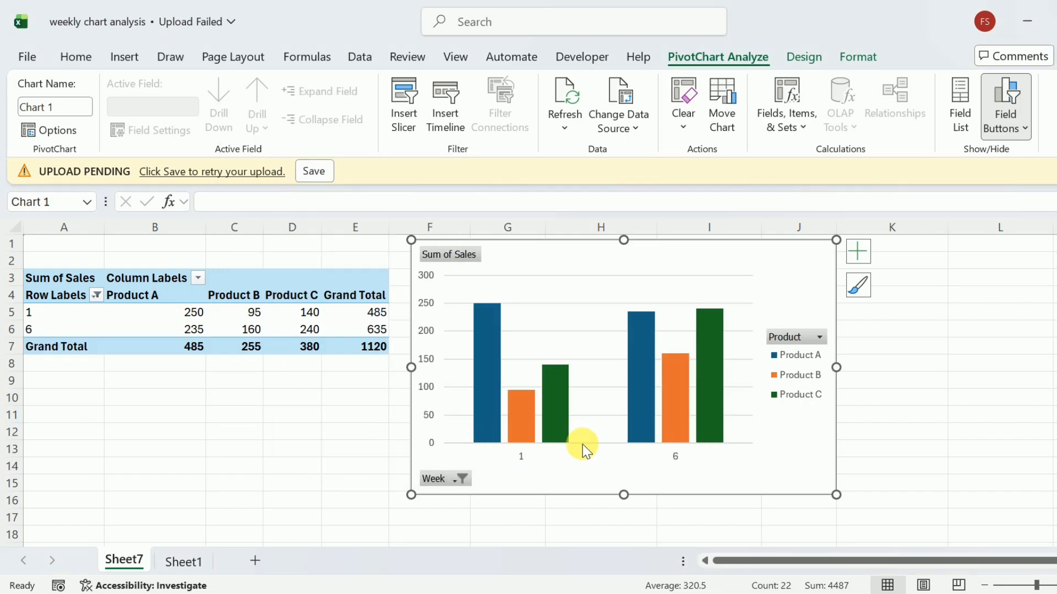